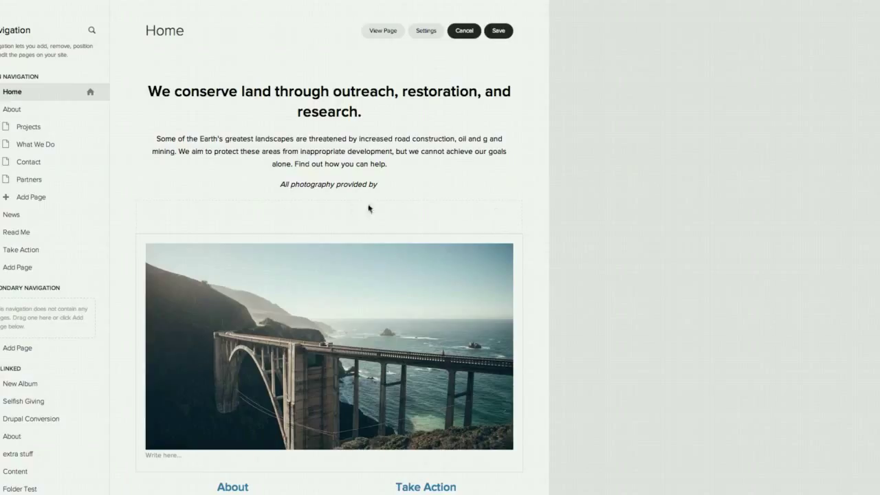
Step: Insert an image block below the intro text and upload the waterfall photo, photo.jpg, into it
mouse_move(137, 200)
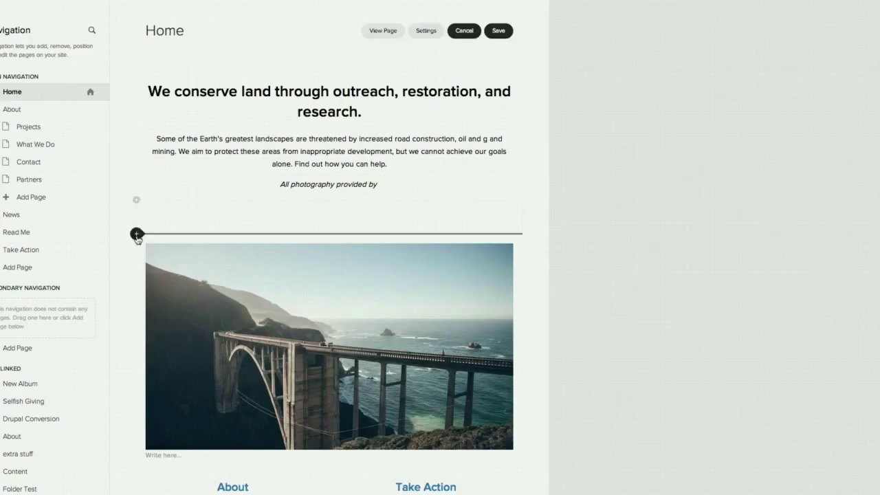
left_click(137, 200)
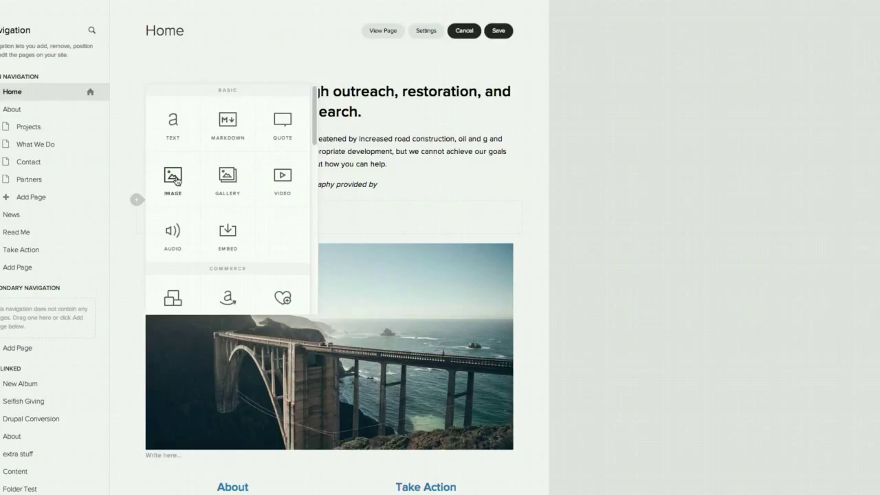
left_click(173, 178)
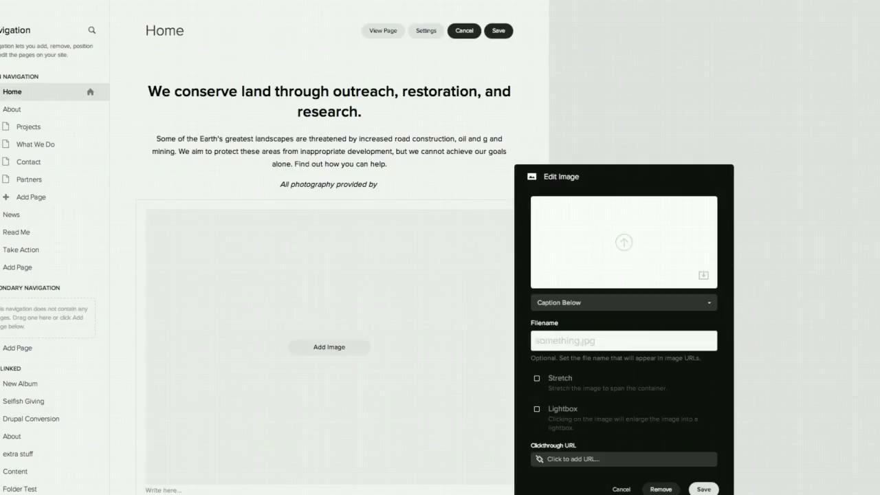
left_click_drag(879, 196, 627, 238)
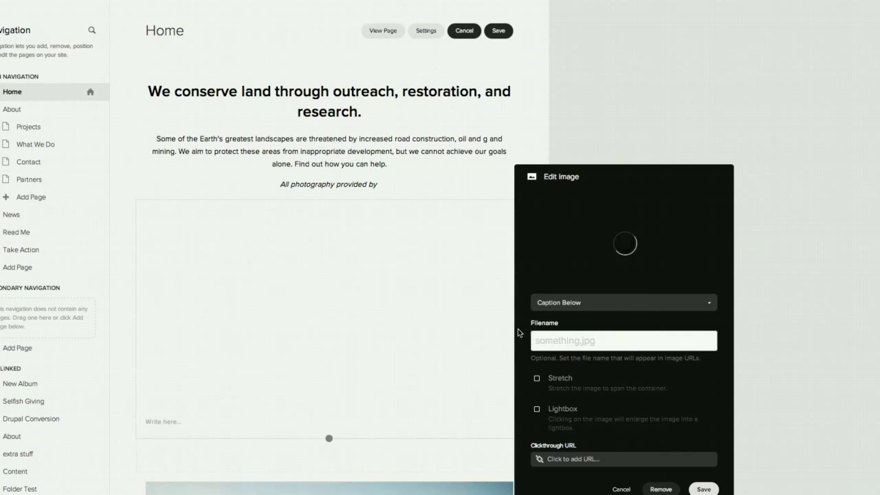
left_click(705, 490)
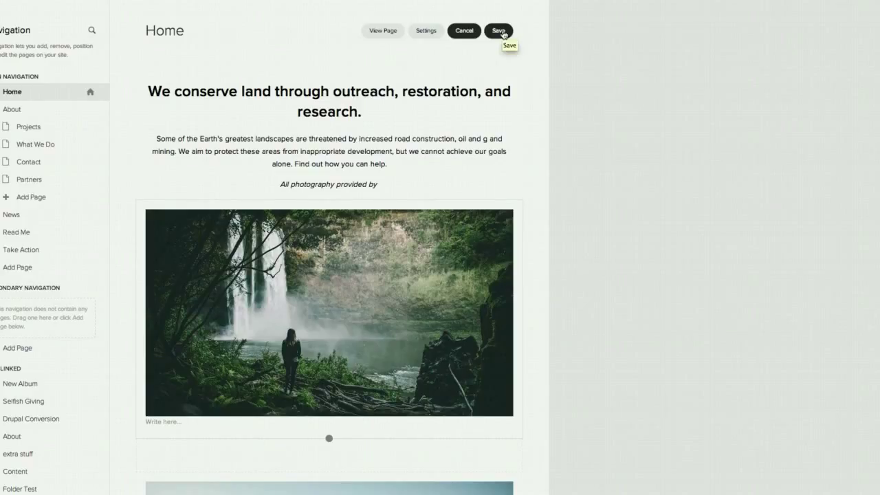
Step: Save the Home page and scroll the live site to check the new waterfall photo
left_click(501, 32)
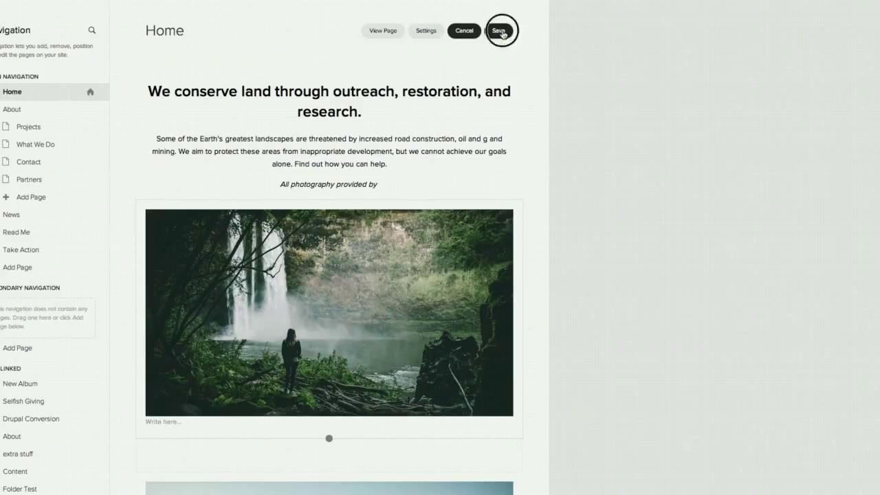
left_click(453, 36)
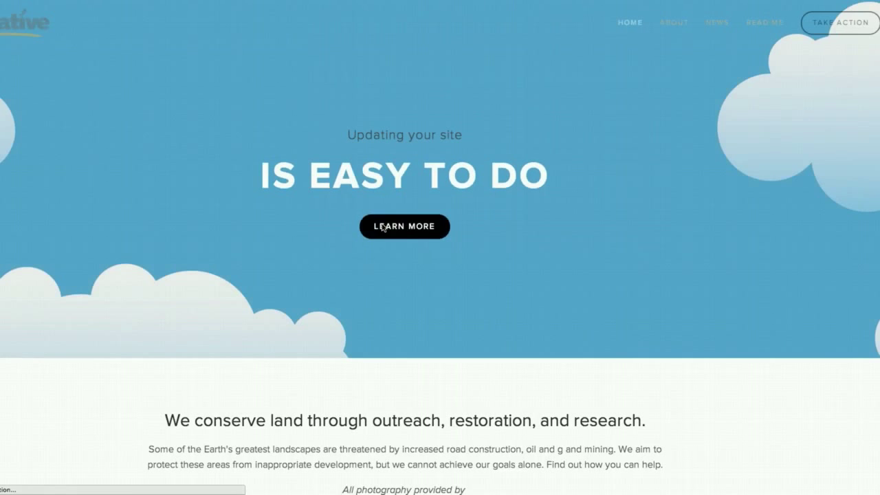
scroll(234, 229, "down", 3)
scroll(235, 228, "down", 4)
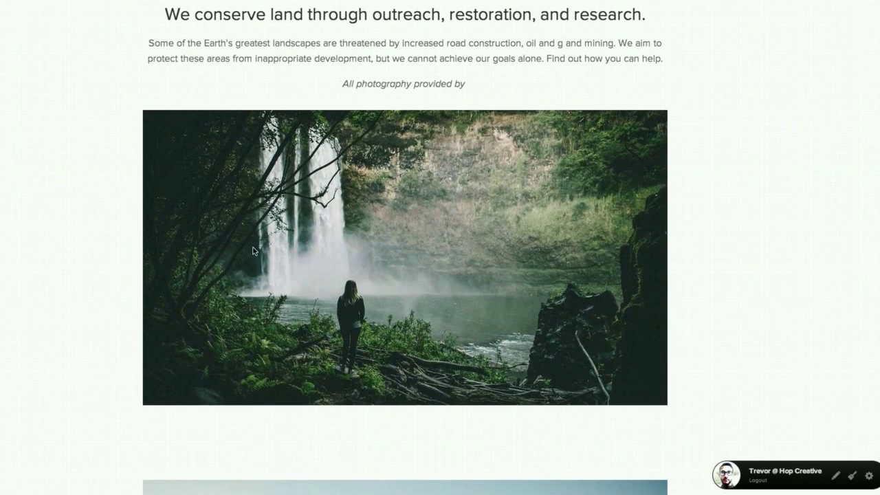
scroll(369, 260, "down", 5)
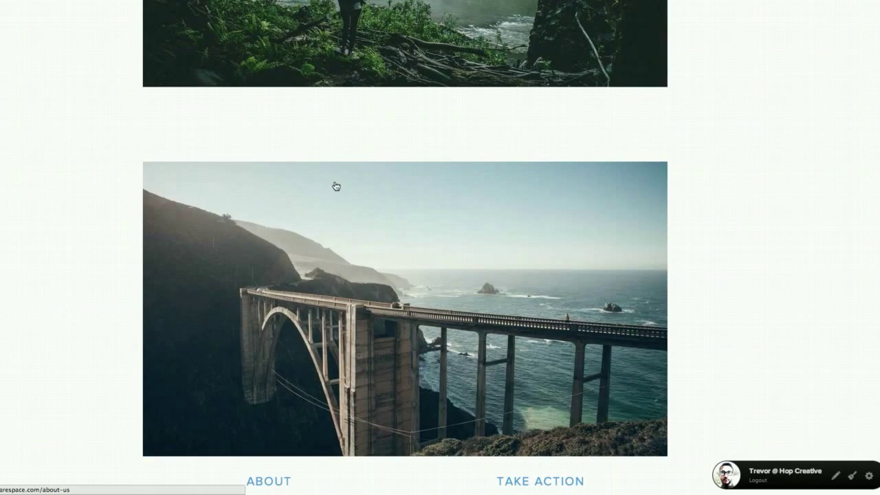
scroll(316, 162, "down", 1)
scroll(544, 250, "up", 5)
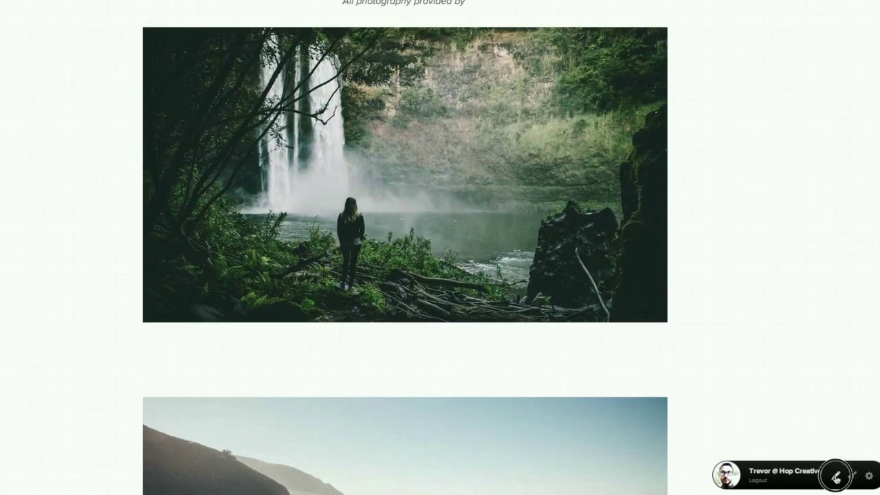
mouse_move(836, 474)
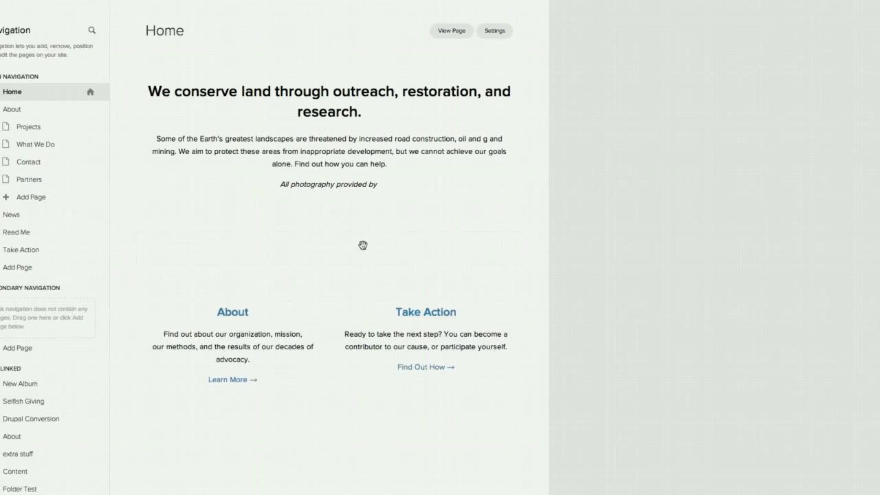
Step: Move the waterfall image left of the conservation heading into a two-column layout, then save
scroll(358, 246, "down", 3)
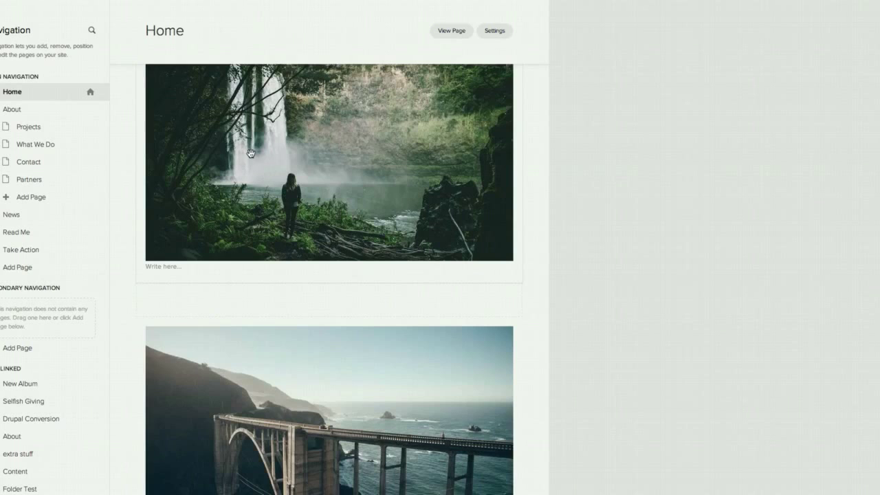
left_click_drag(250, 154, 278, 339)
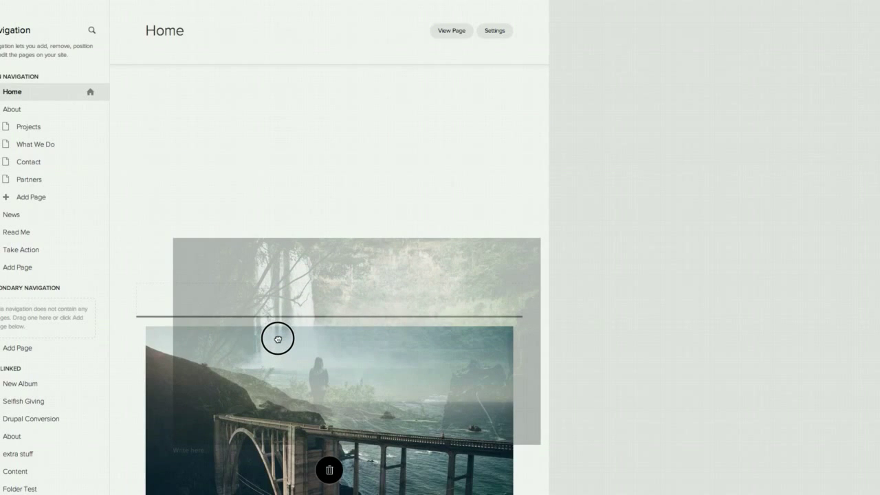
left_click_drag(277, 338, 277, 321)
scroll(277, 320, "down", 2)
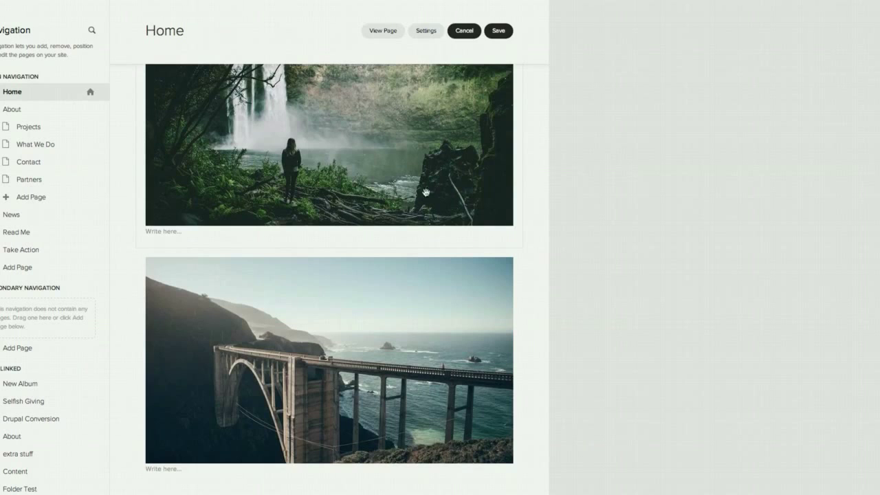
left_click_drag(236, 206, 242, 332)
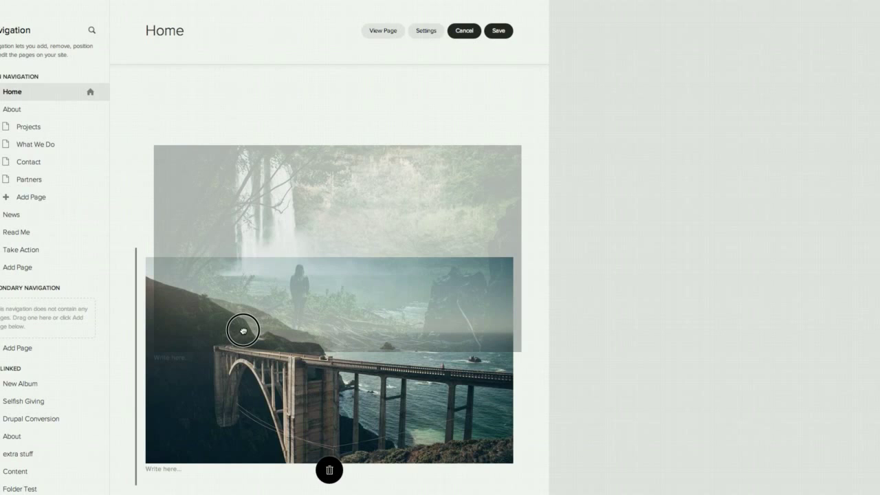
left_click_drag(243, 331, 158, 329)
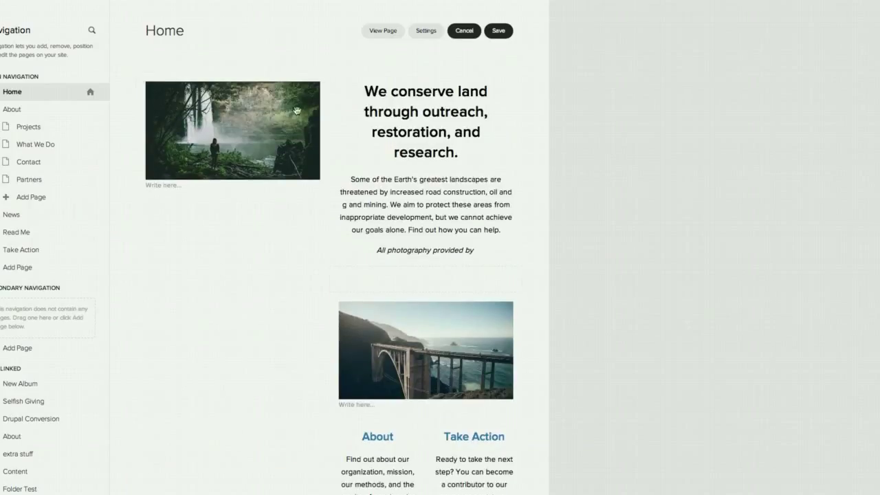
left_click(499, 31)
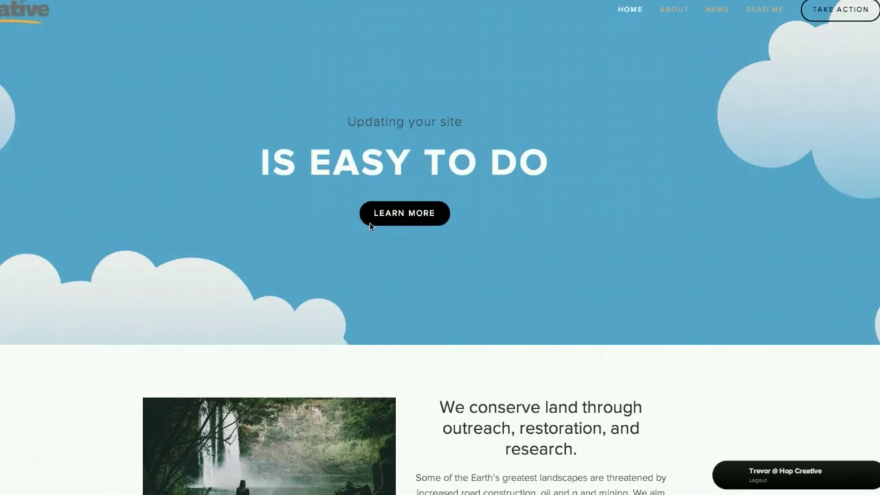
scroll(357, 237, "down", 4)
scroll(330, 206, "down", 5)
scroll(329, 218, "up", 3)
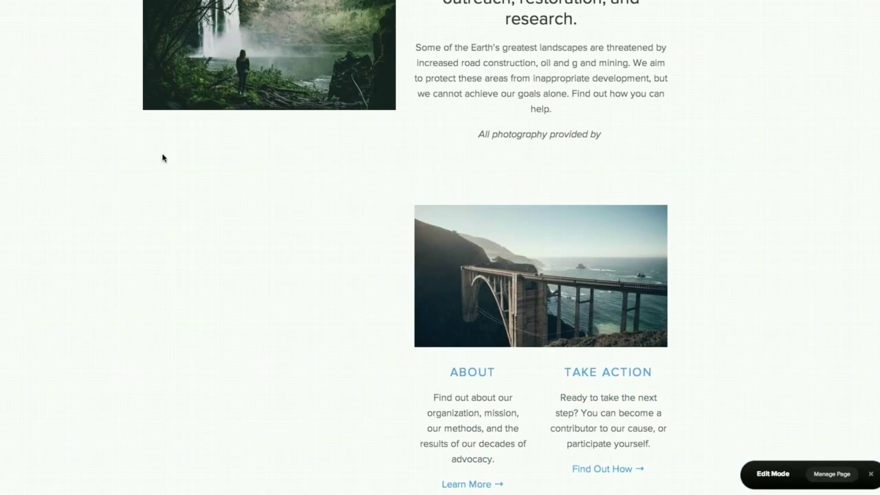
scroll(323, 273, "up", 3)
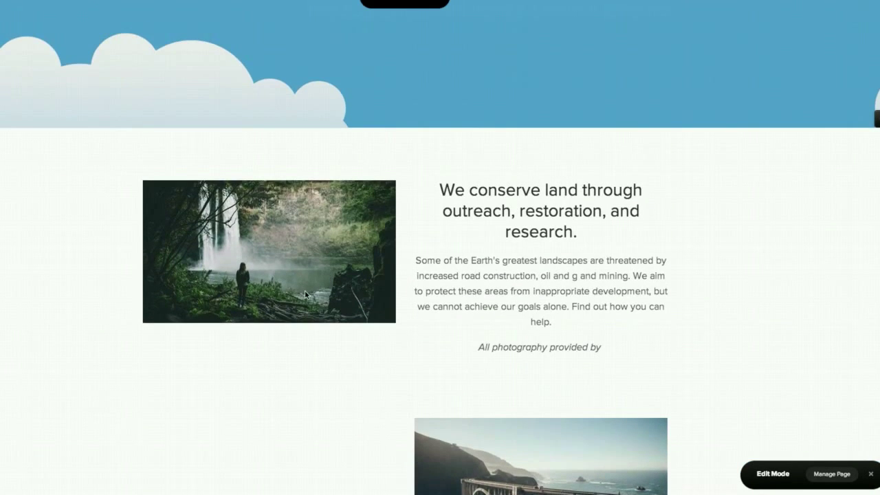
scroll(305, 294, "up", 1)
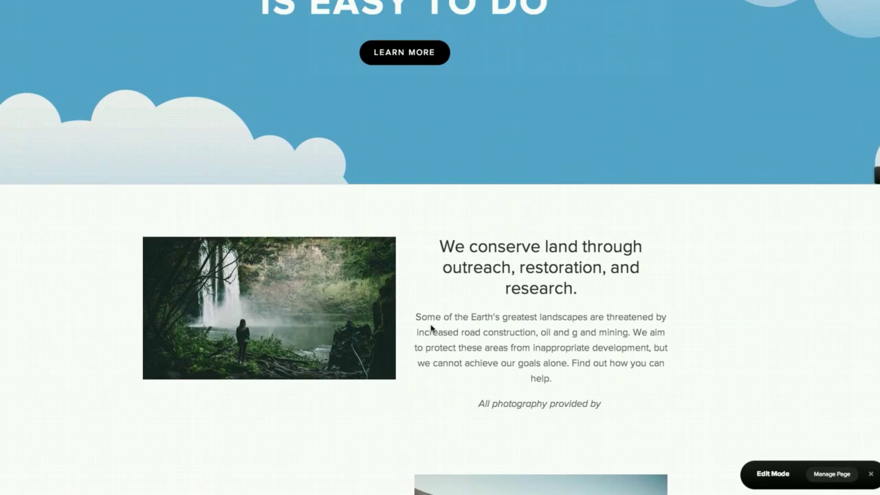
key("Escape")
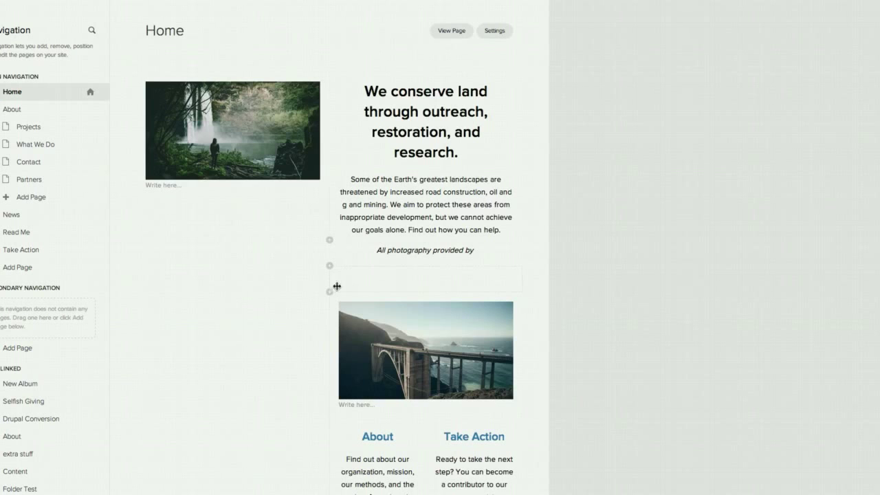
Step: Drop the waterfall image left of the bridge image as two columns and save
left_click_drag(240, 124, 392, 333)
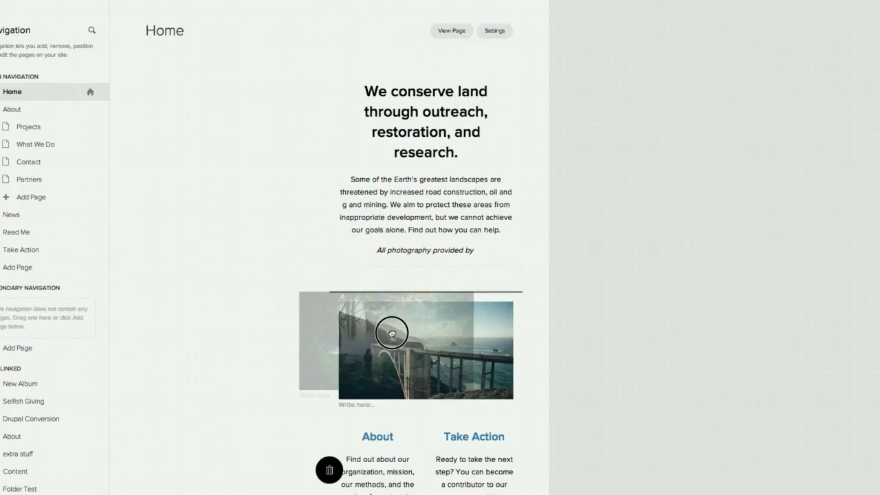
left_click_drag(392, 333, 384, 334)
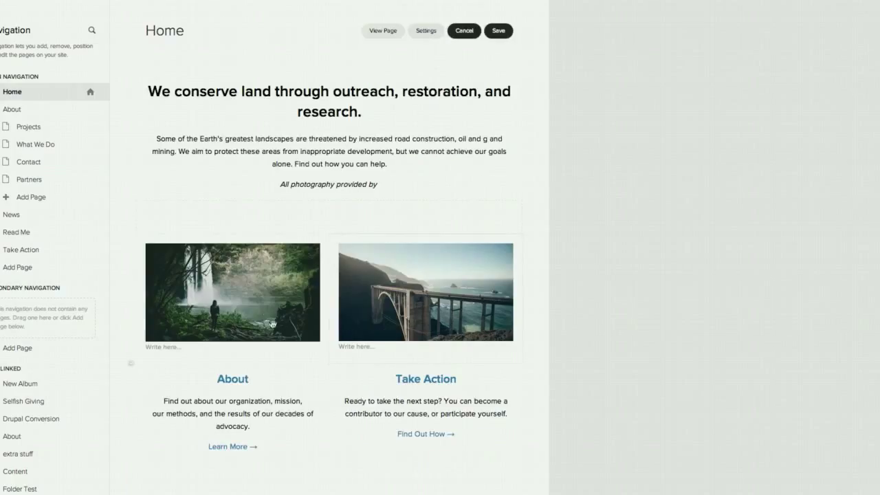
left_click(498, 31)
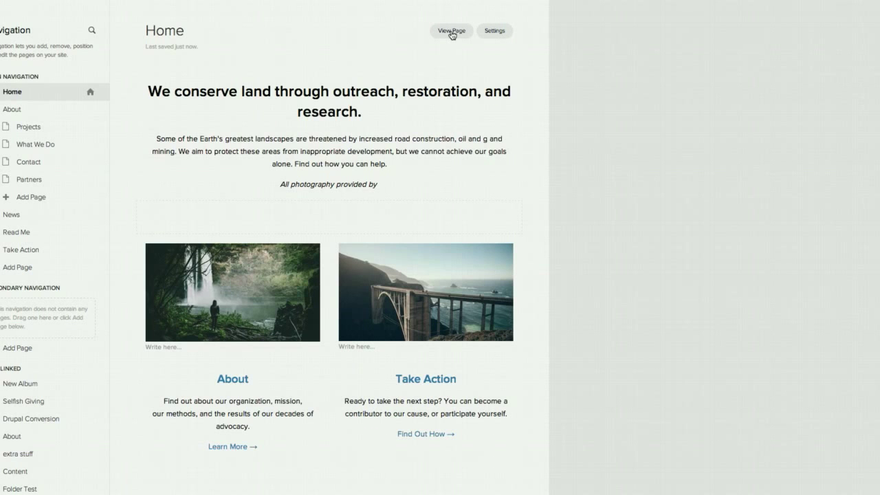
left_click(451, 32)
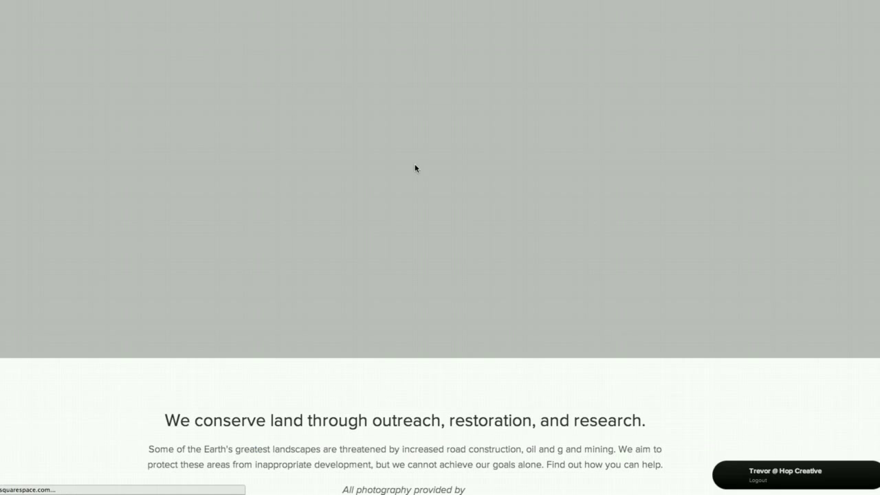
scroll(394, 203, "down", 6)
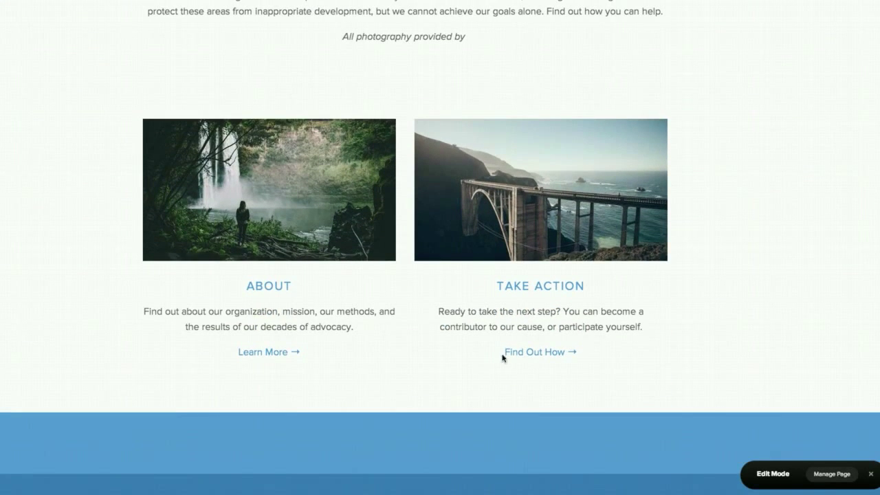
left_click(831, 474)
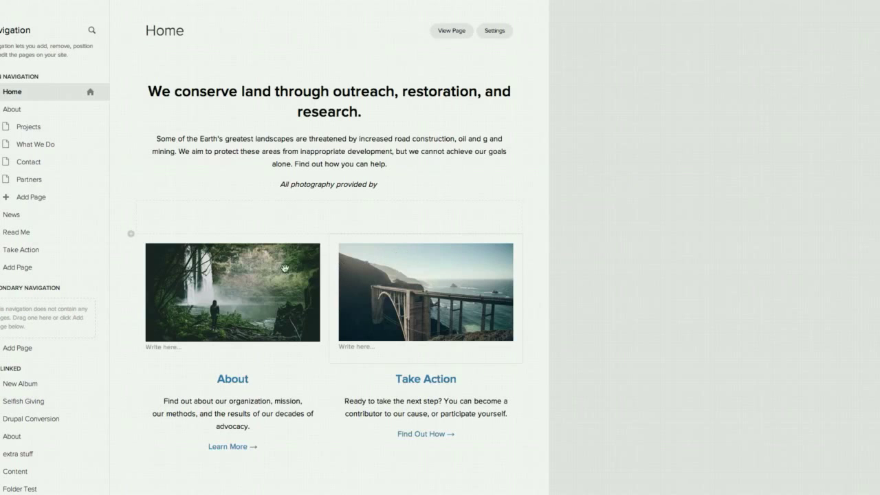
Step: Add an image block beside the waterfall image with another copy of photo.jpg, then save the page
left_click(131, 235)
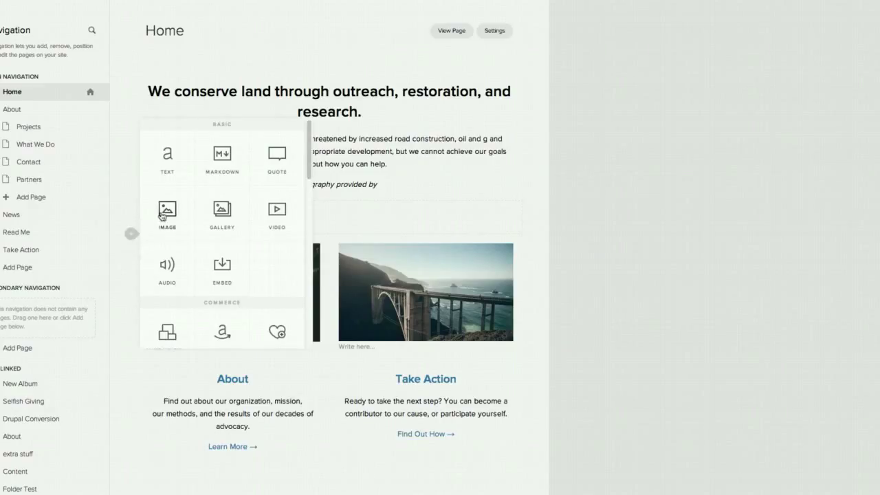
left_click_drag(165, 214, 329, 284)
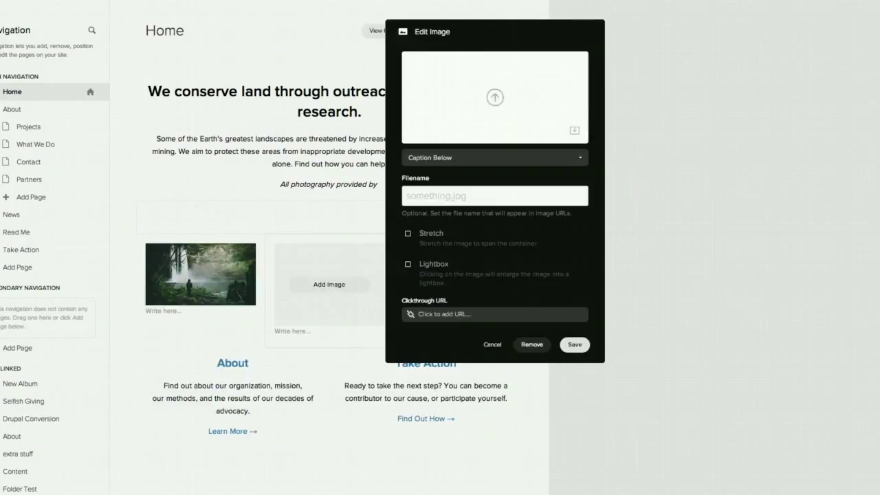
left_click_drag(832, 138, 498, 90)
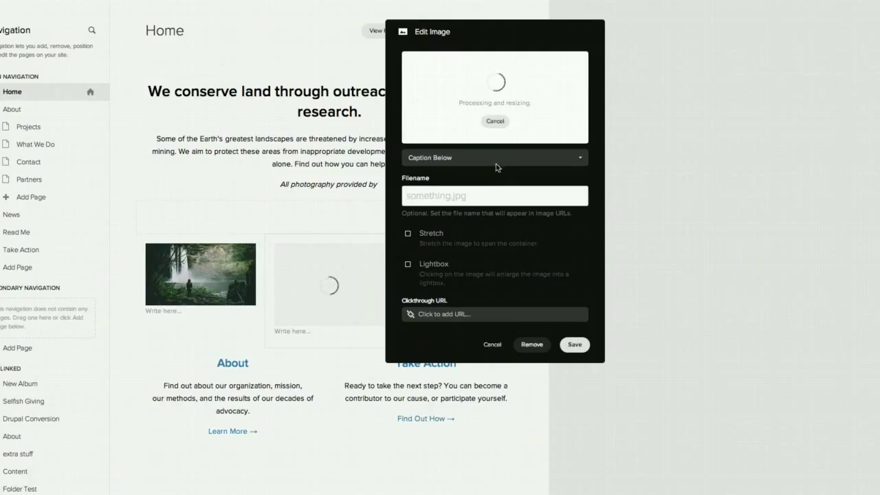
left_click(577, 346)
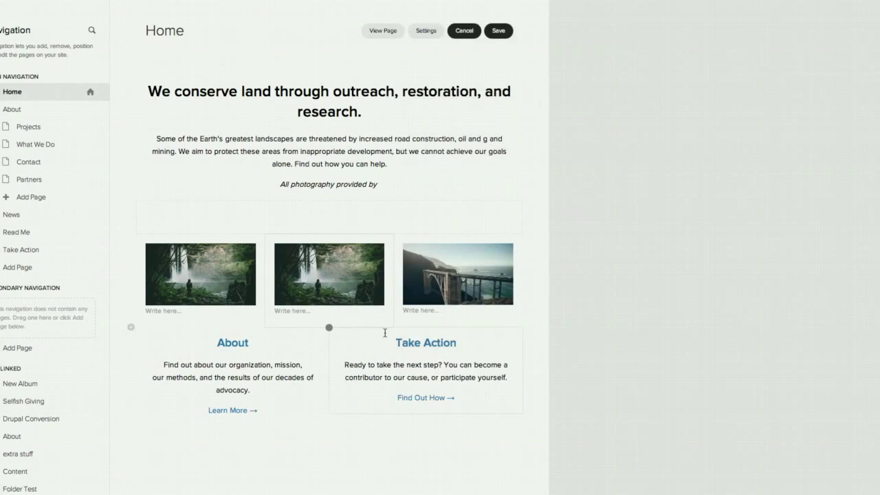
left_click(502, 31)
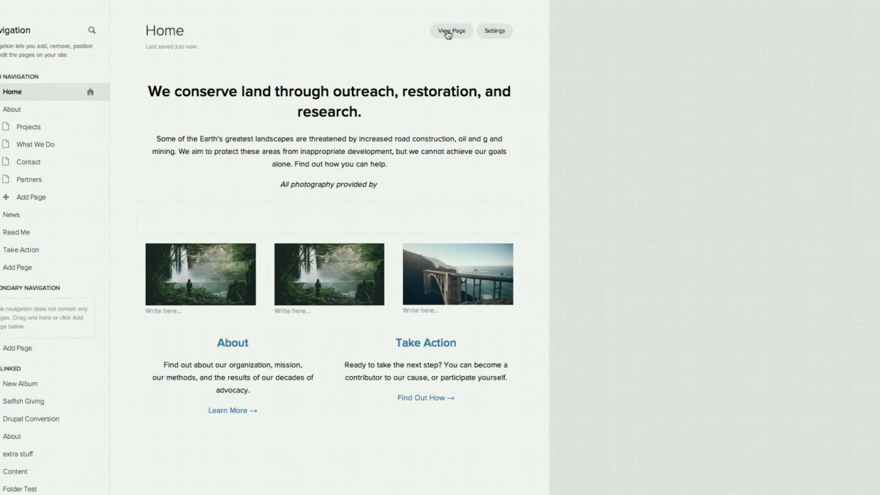
left_click(452, 31)
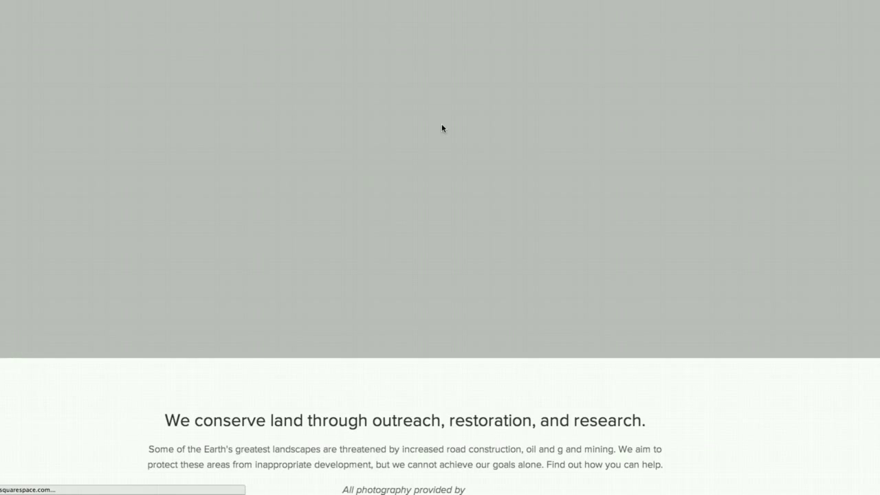
scroll(471, 235, "down", 5)
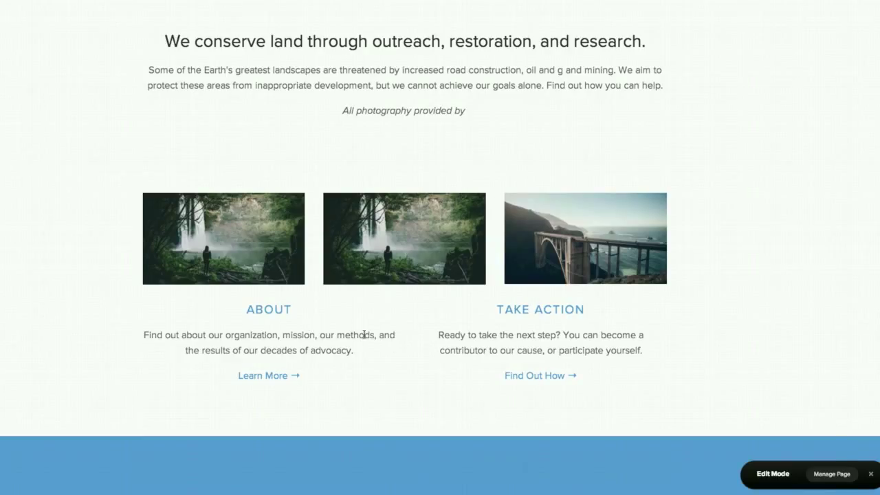
left_click(835, 475)
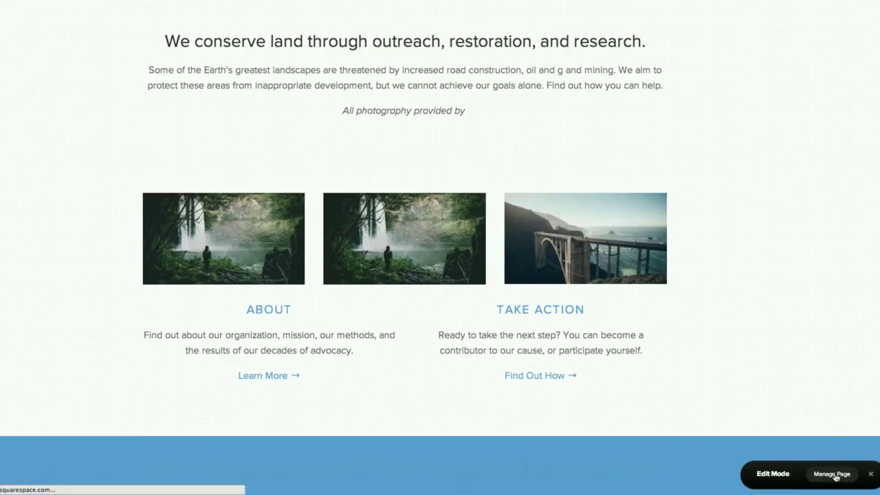
left_click(834, 475)
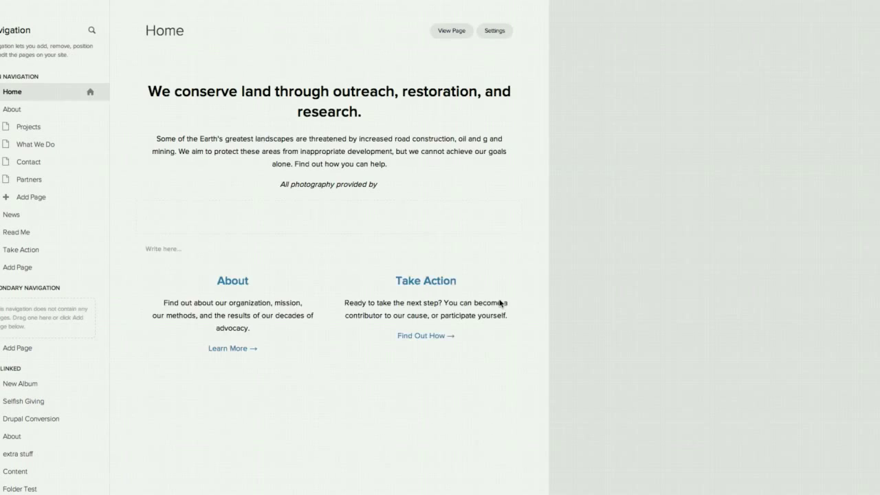
Step: Pull the duplicate waterfall image out of the row, keeping the large waterfall in it
left_click(368, 267)
left_click_drag(369, 267, 456, 240)
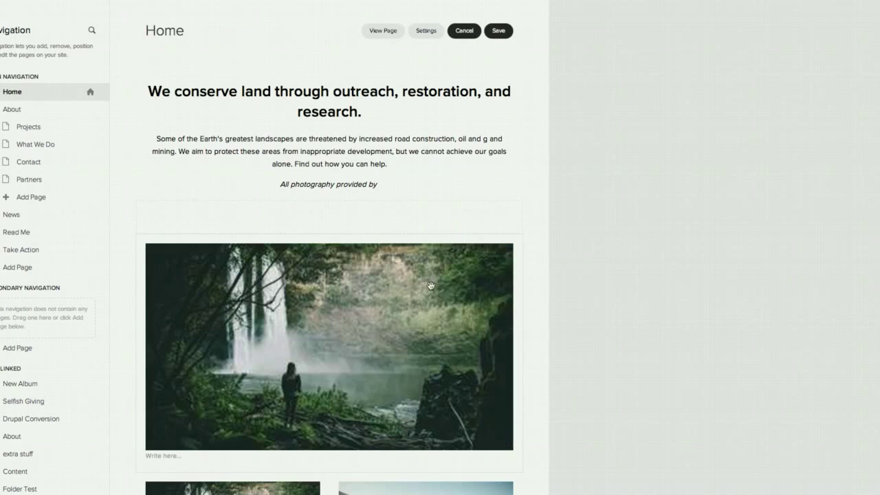
scroll(319, 271, "down", 5)
left_click_drag(361, 233, 476, 336)
scroll(447, 330, "up", 3)
Step: Place a waterfall image in its own widened column left of the heading
left_click_drag(437, 277, 231, 101)
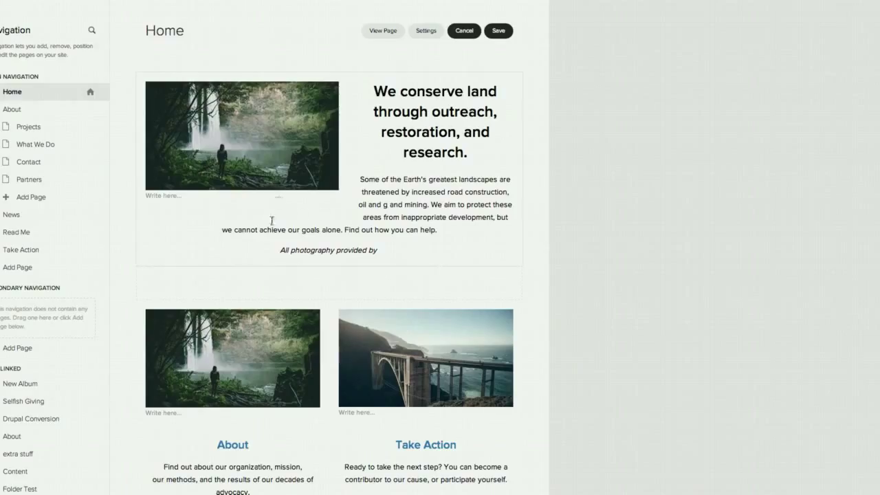
left_click_drag(302, 131, 153, 142)
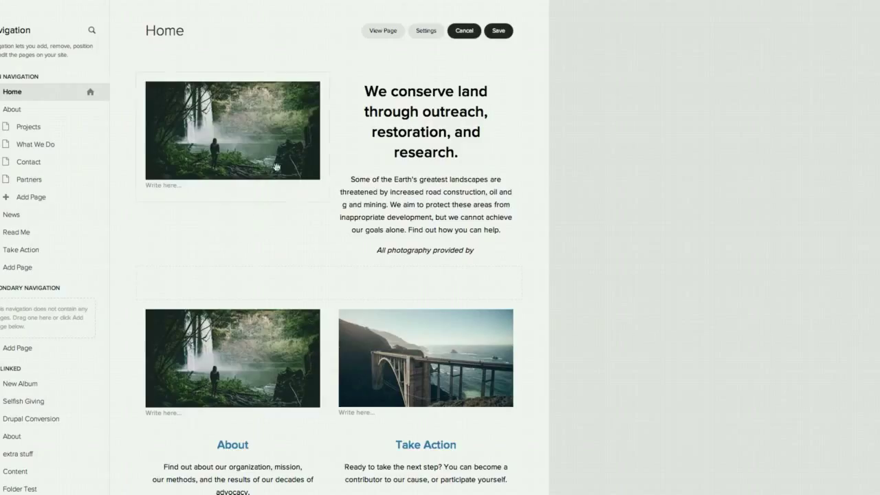
left_click_drag(277, 148, 376, 138)
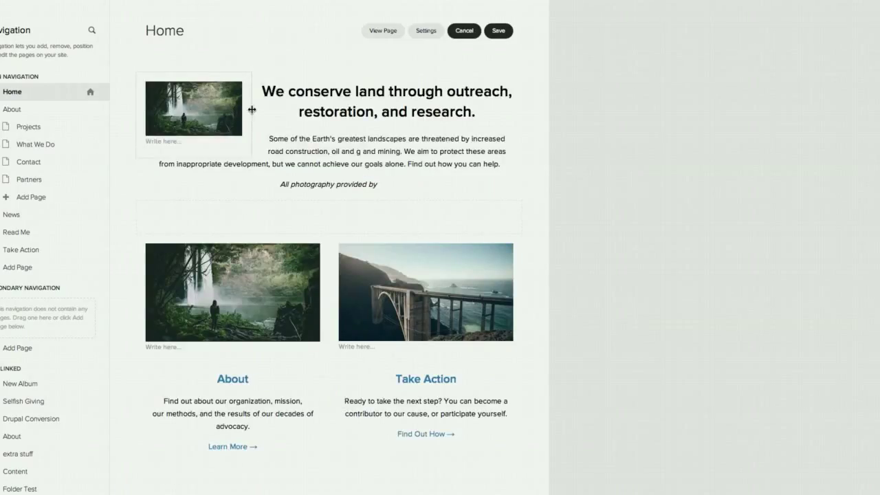
left_click_drag(252, 110, 336, 125)
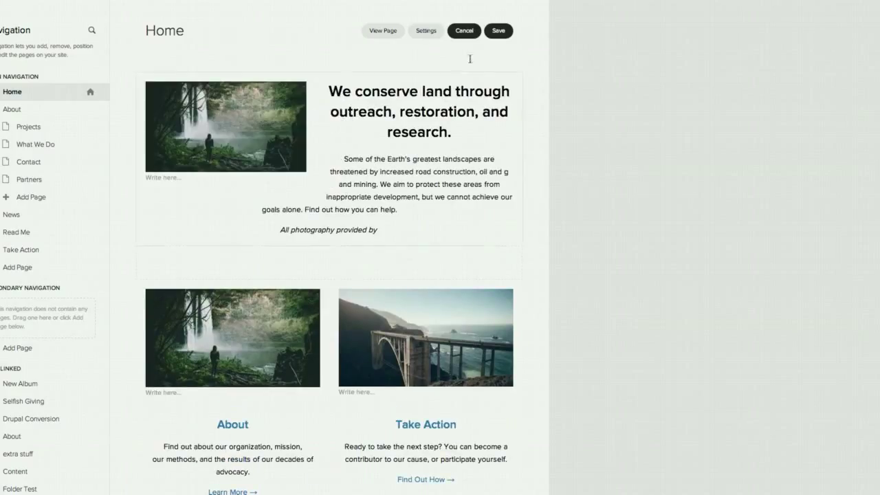
Step: Save the Home page and view it on the live site
left_click(499, 32)
left_click(460, 33)
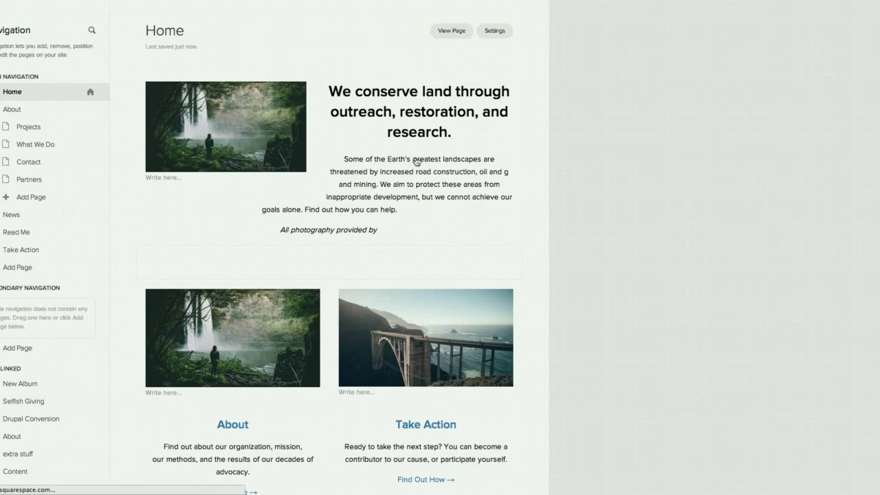
scroll(338, 189, "down", 4)
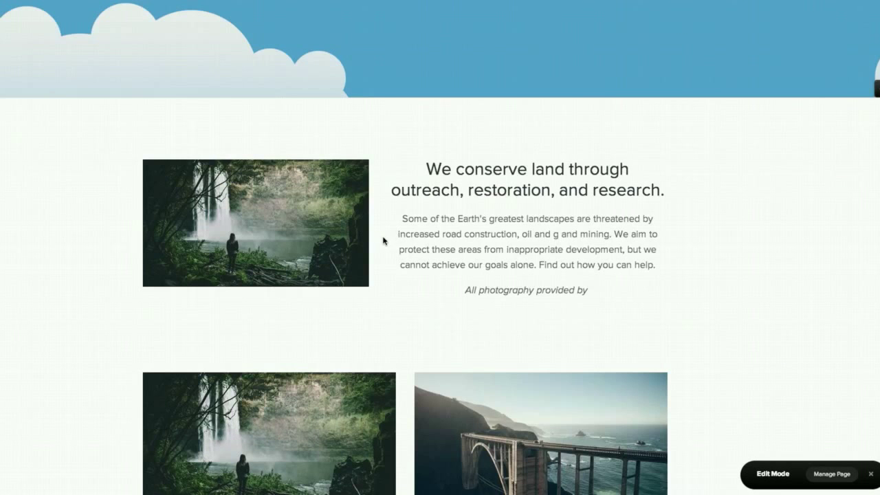